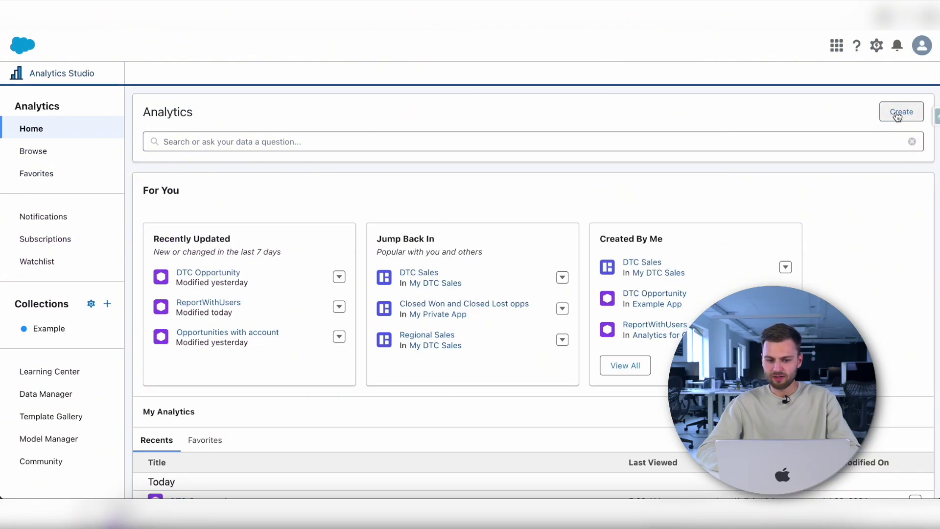
Create a blank dashboard and add a chart widget to its canvas, enlarged by its corner handle
left_click(897, 116)
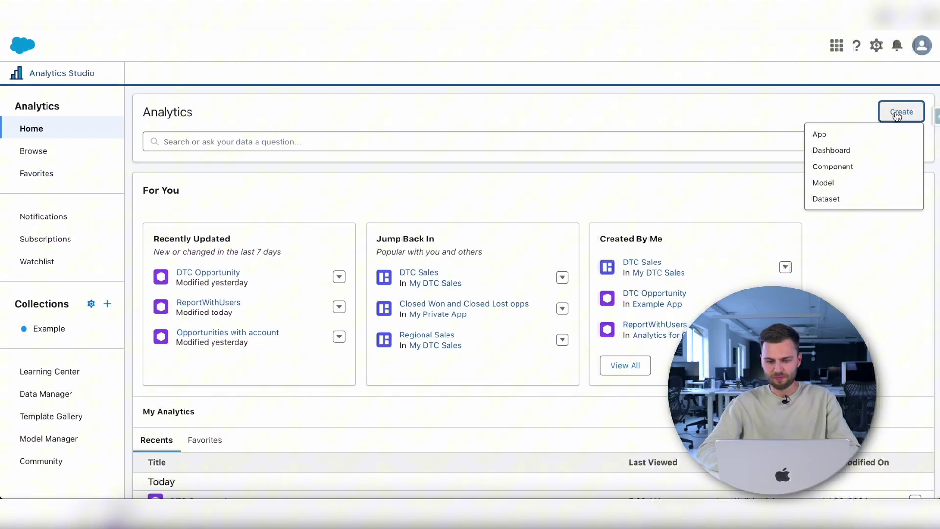
left_click(854, 153)
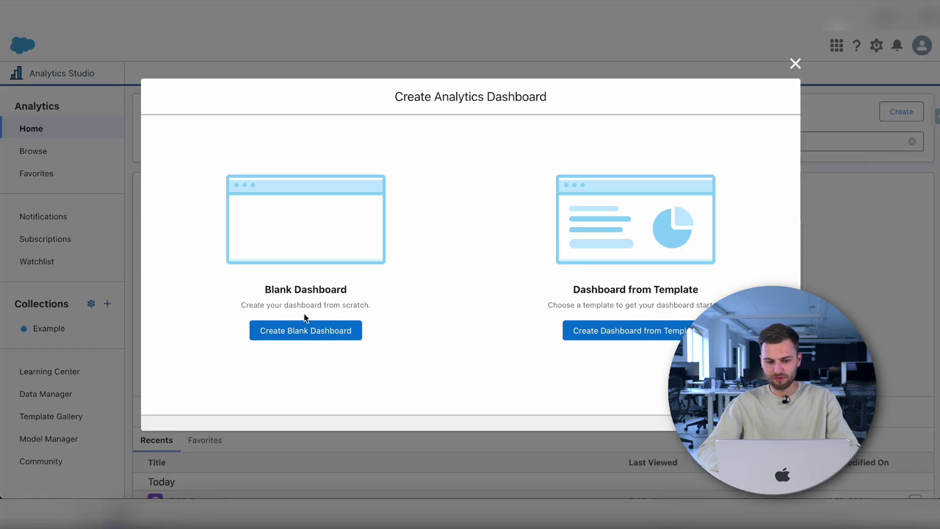
left_click(294, 330)
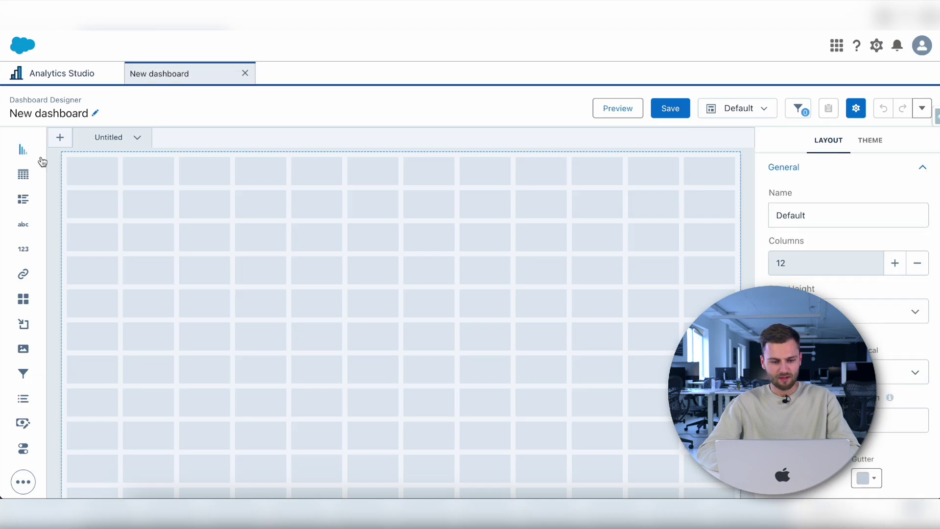
left_click_drag(23, 153, 227, 254)
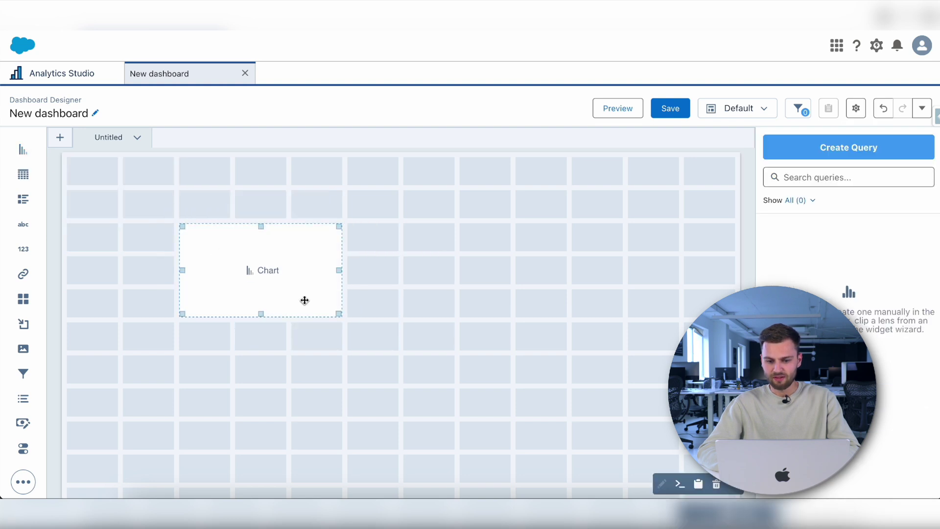
left_click_drag(338, 314, 582, 467)
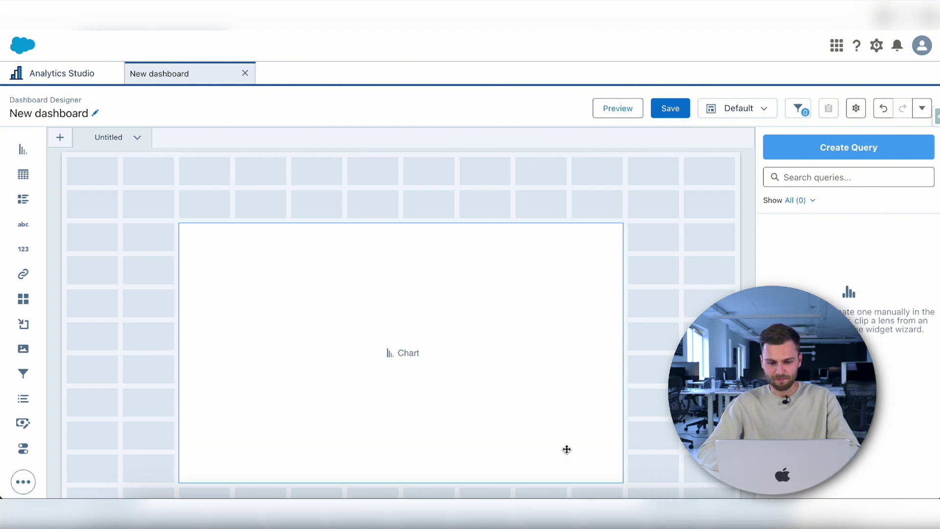
Base the chart on Opportunities with account, with bars grouped by Stage then Lead Source
left_click(406, 359)
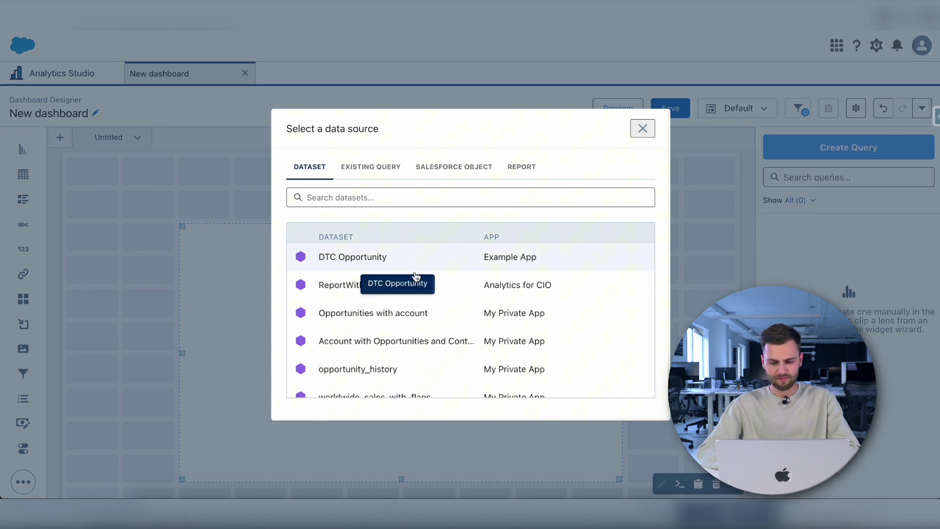
left_click(406, 314)
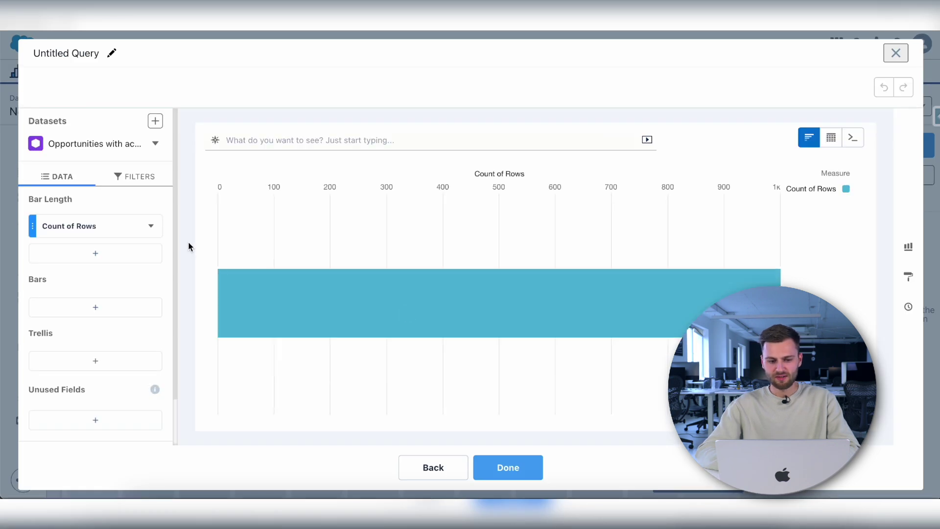
left_click(118, 314)
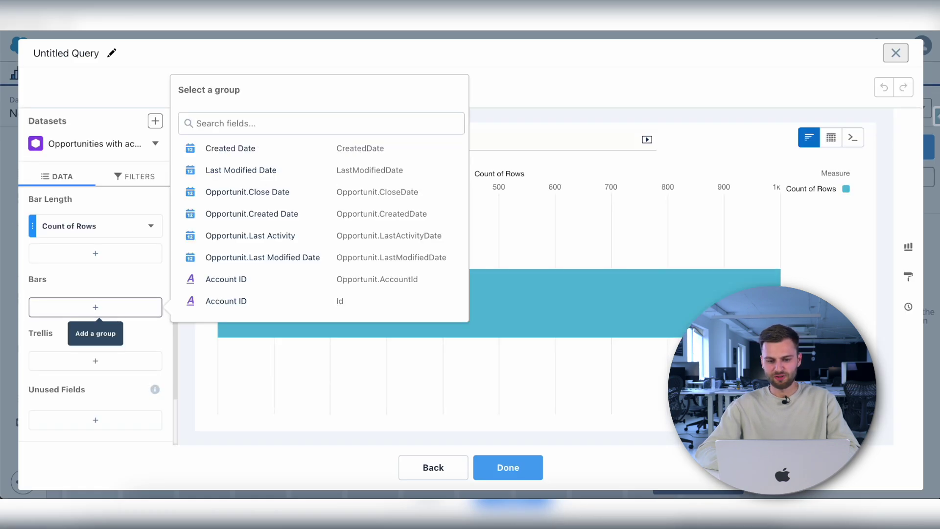
type("stage")
left_click(317, 151)
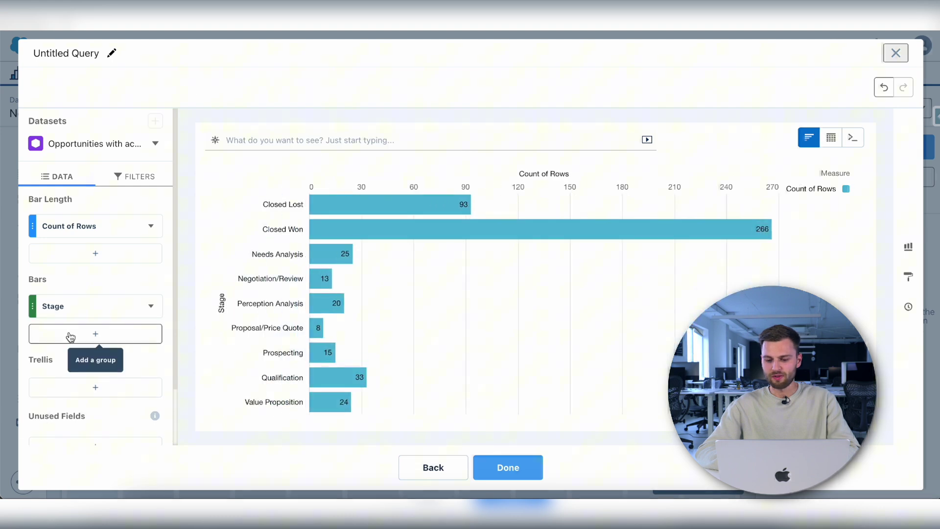
left_click(70, 337)
type("lead")
left_click(231, 180)
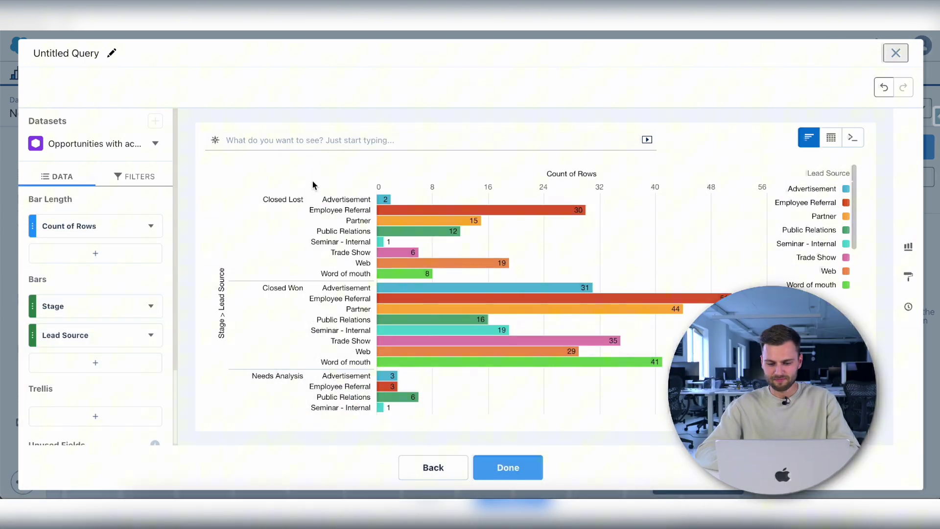
left_click(908, 246)
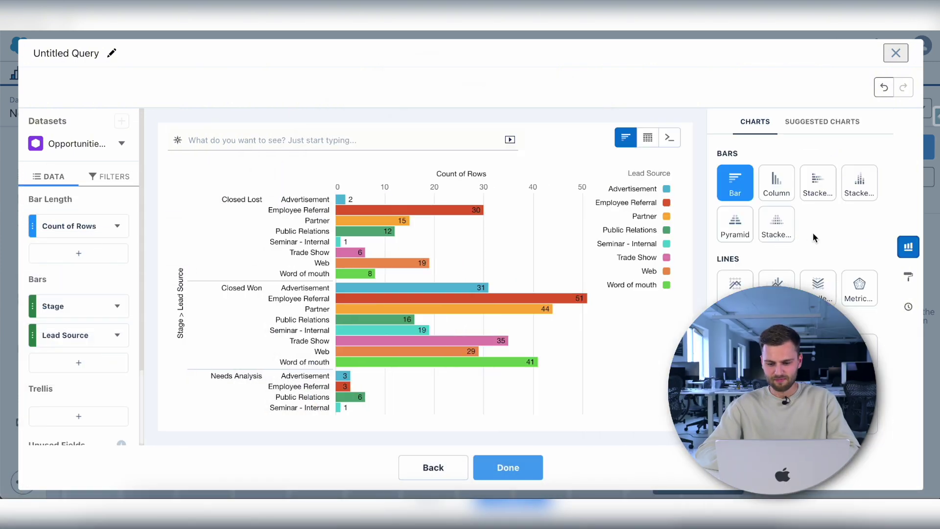
Switch to a Stacked Bar chart whose bar length is SUM of Amount instead of Count of Rows
left_click(812, 188)
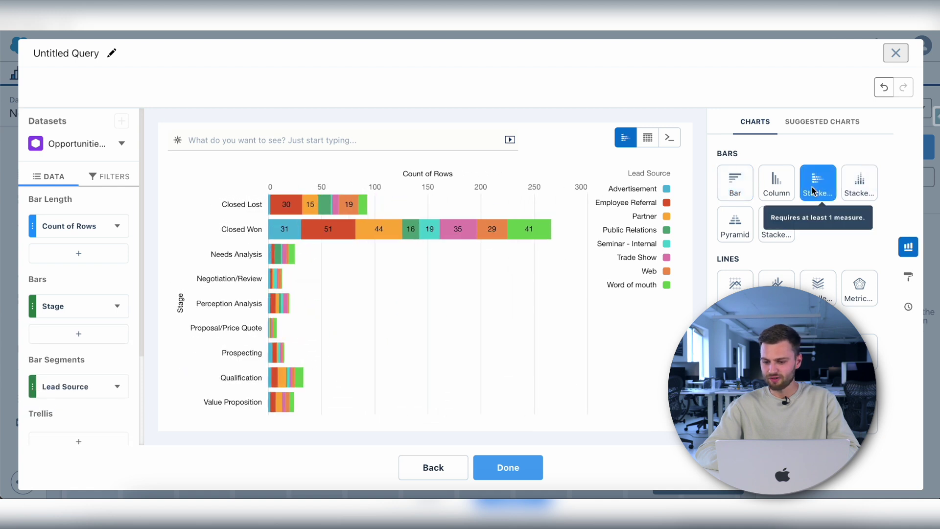
left_click(908, 247)
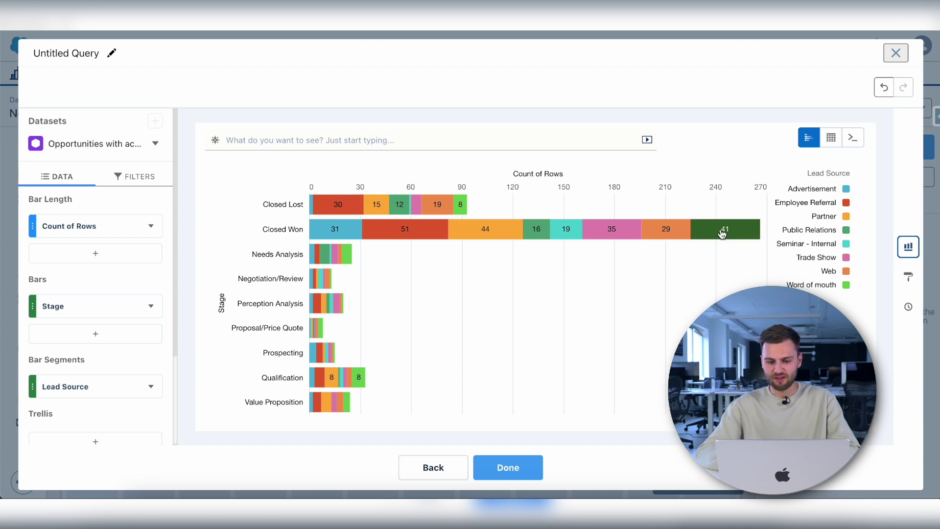
left_click(101, 225)
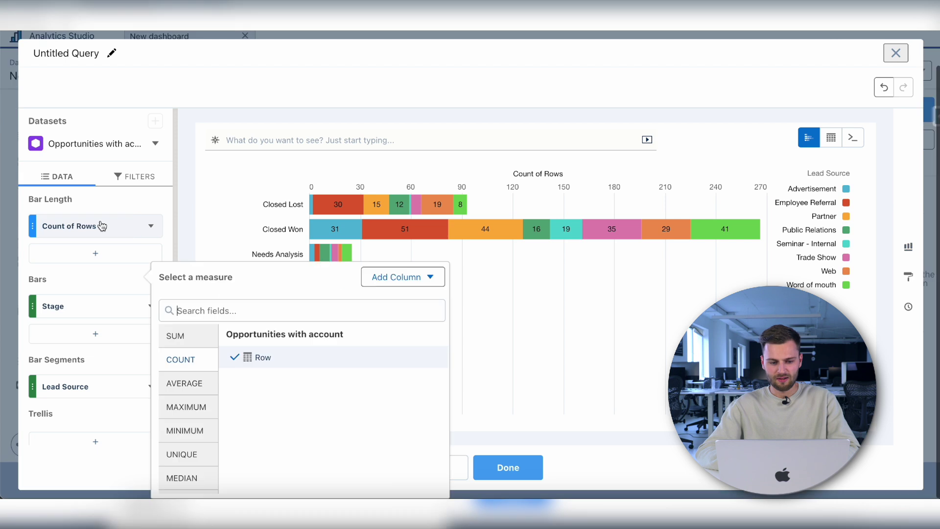
left_click(190, 294)
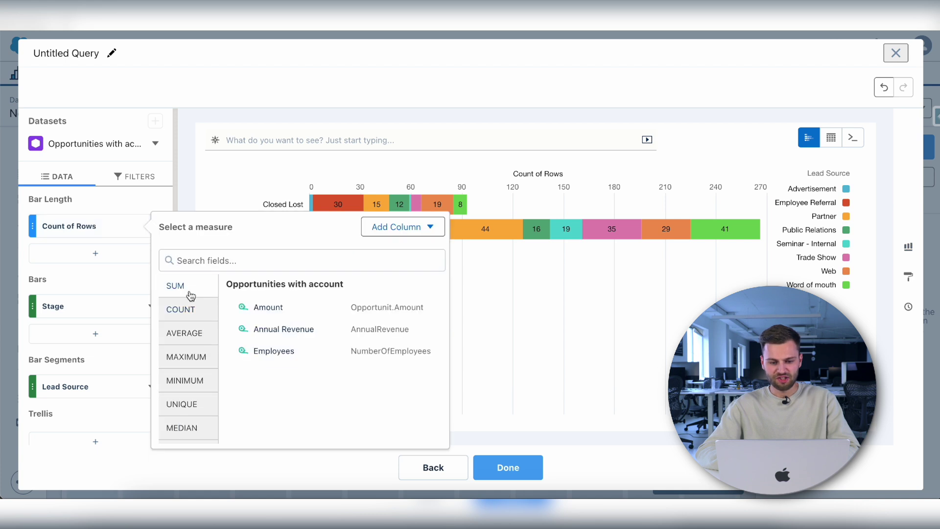
left_click(283, 310)
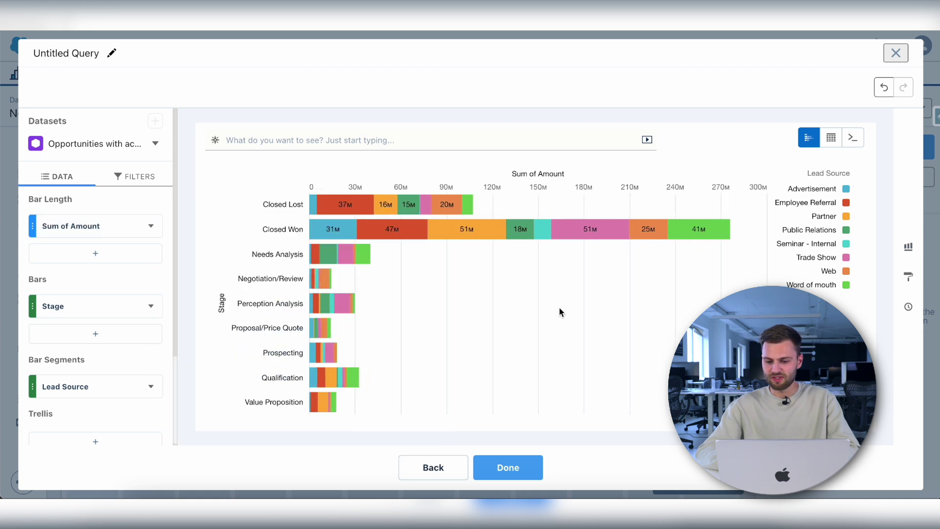
left_click(517, 473)
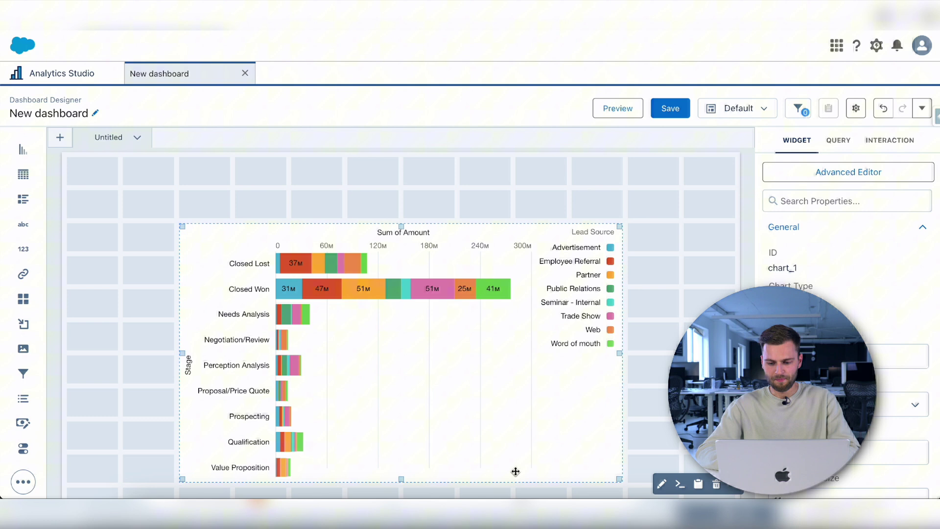
scroll(659, 319, "down", 2)
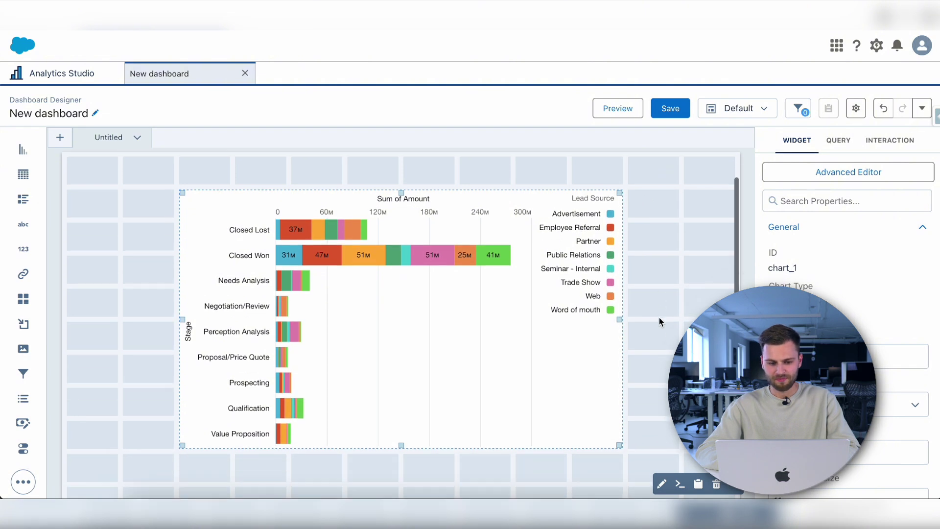
scroll(659, 318, "up", 2)
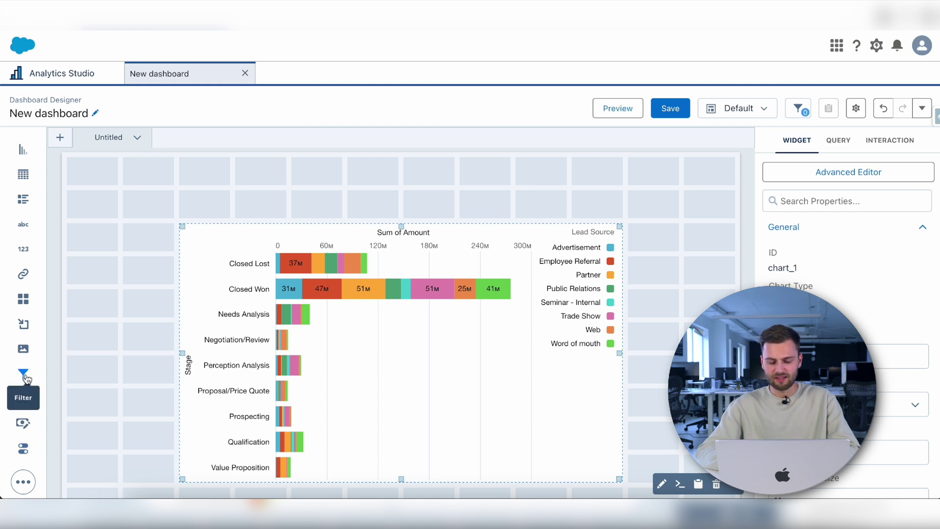
Place a widened filter above the chart using the Stage field of Opportunities with account
left_click_drag(25, 376, 221, 225)
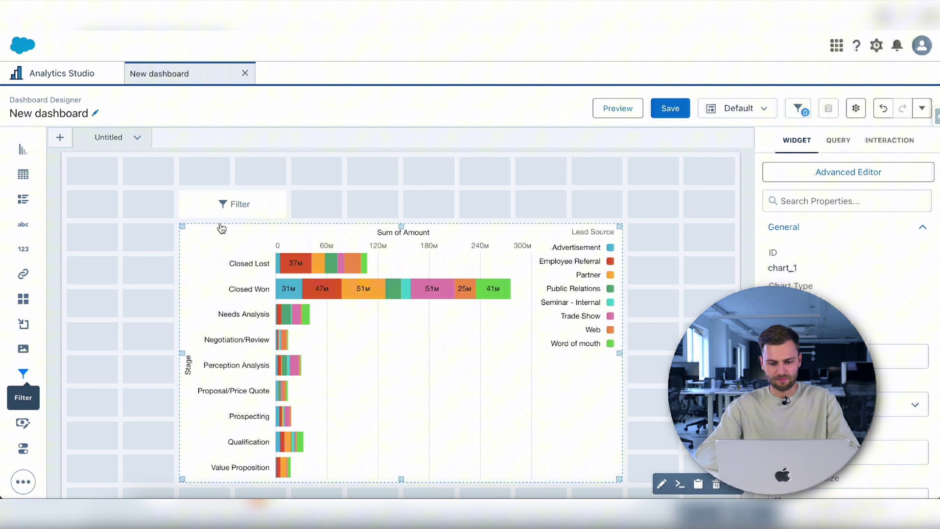
left_click(275, 204)
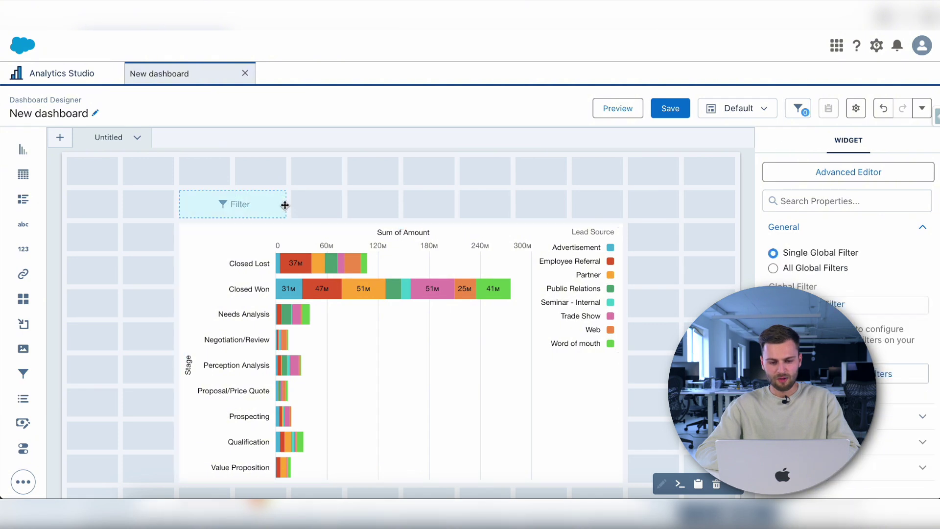
left_click_drag(284, 204, 367, 204)
left_click(296, 205)
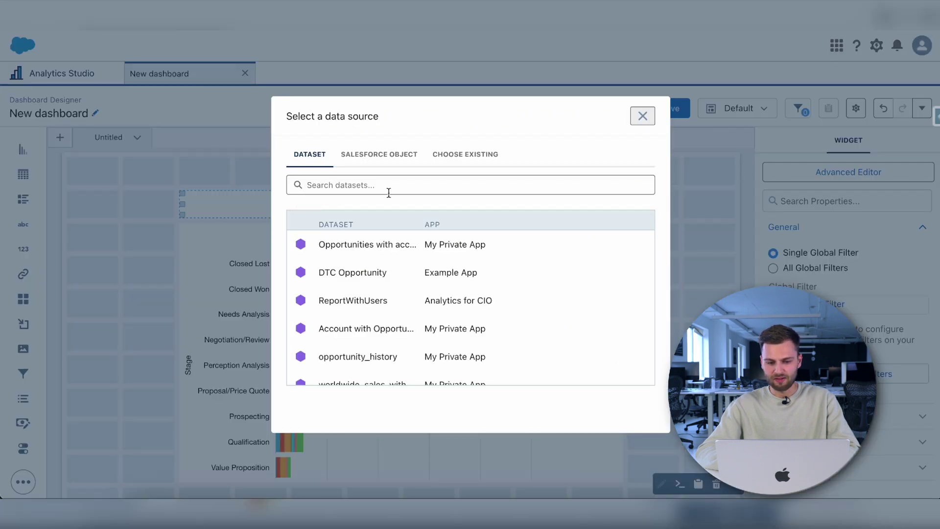
left_click(367, 246)
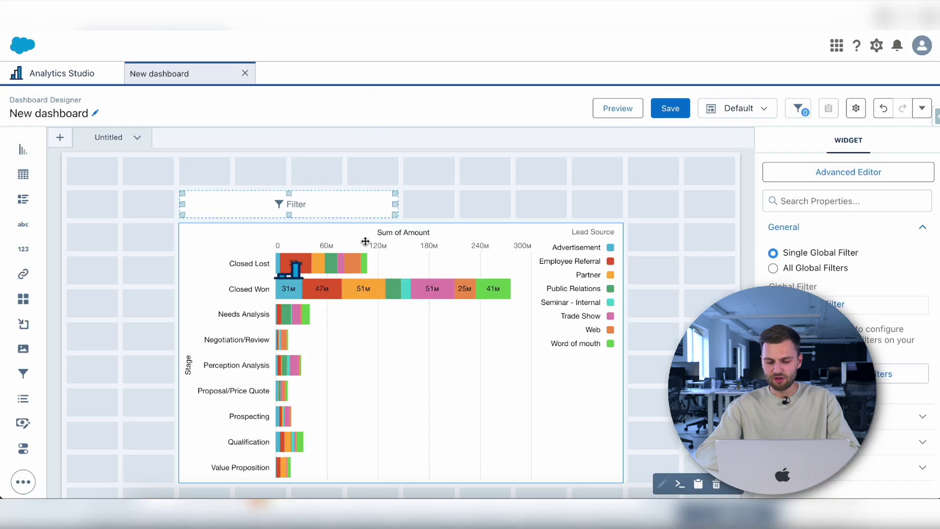
left_click(442, 191)
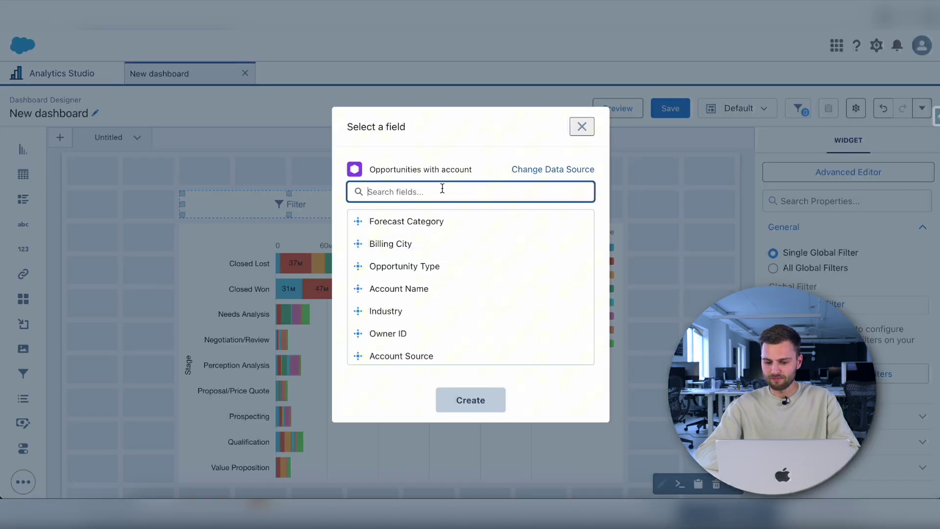
type("stage")
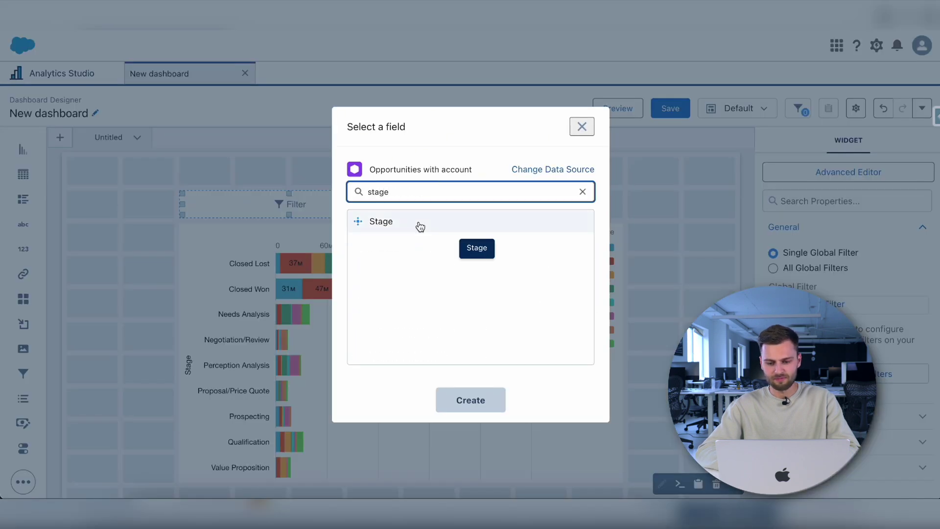
left_click(418, 223)
left_click(459, 404)
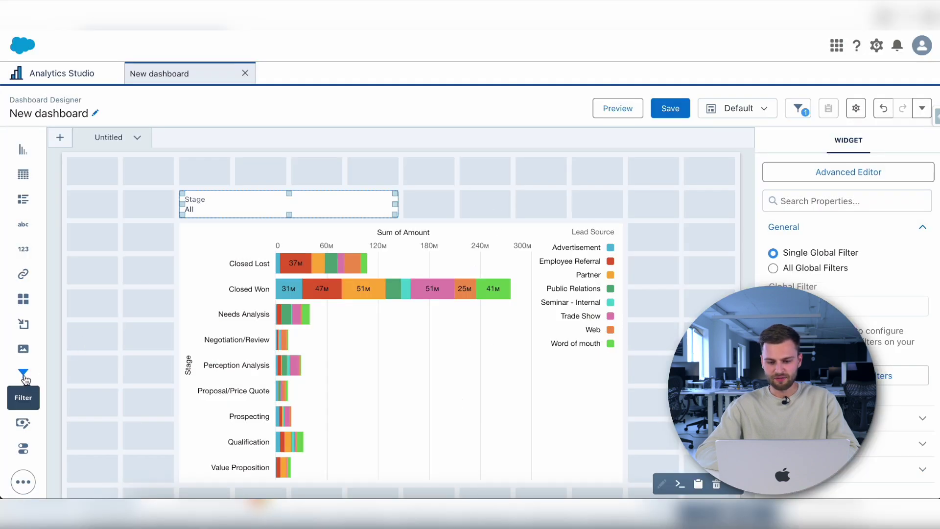
Add a widened Lead Source filter from Opportunities with account beside the Stage filter
left_click_drag(83, 348, 440, 211)
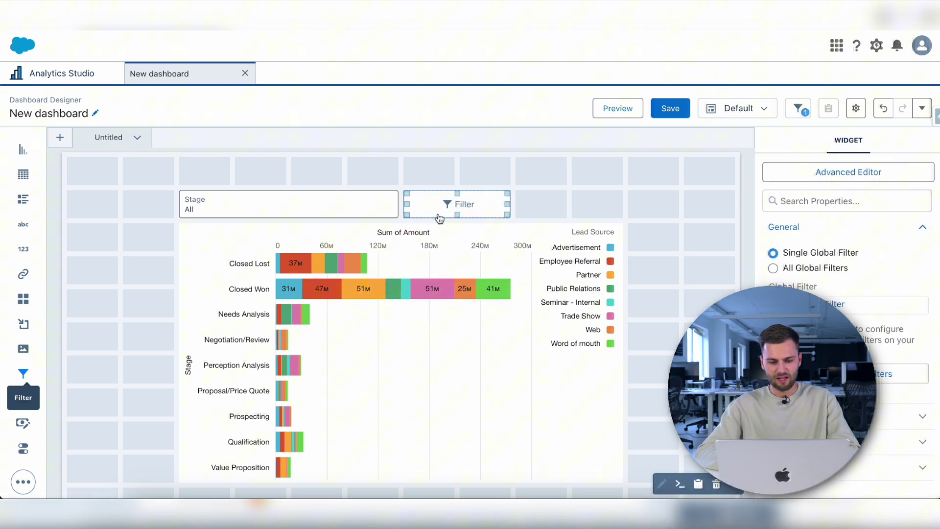
left_click_drag(507, 203, 585, 202)
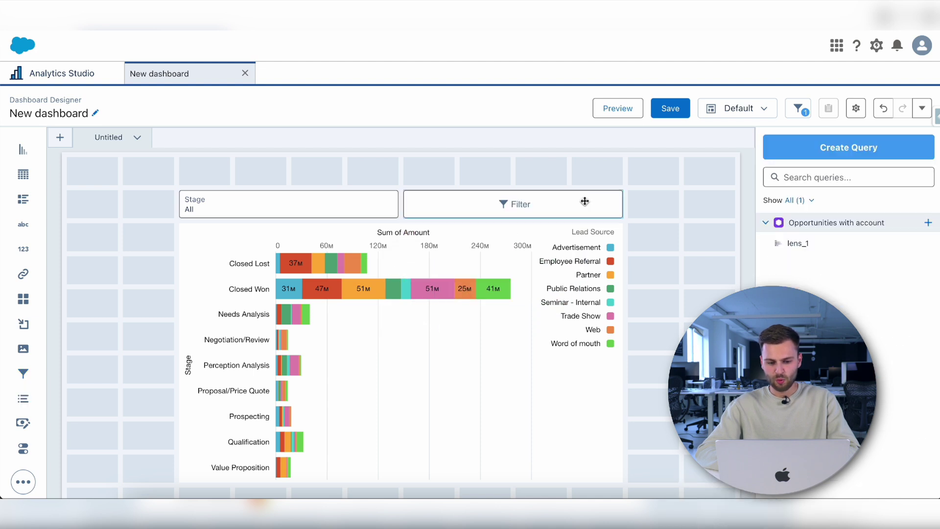
left_click(520, 205)
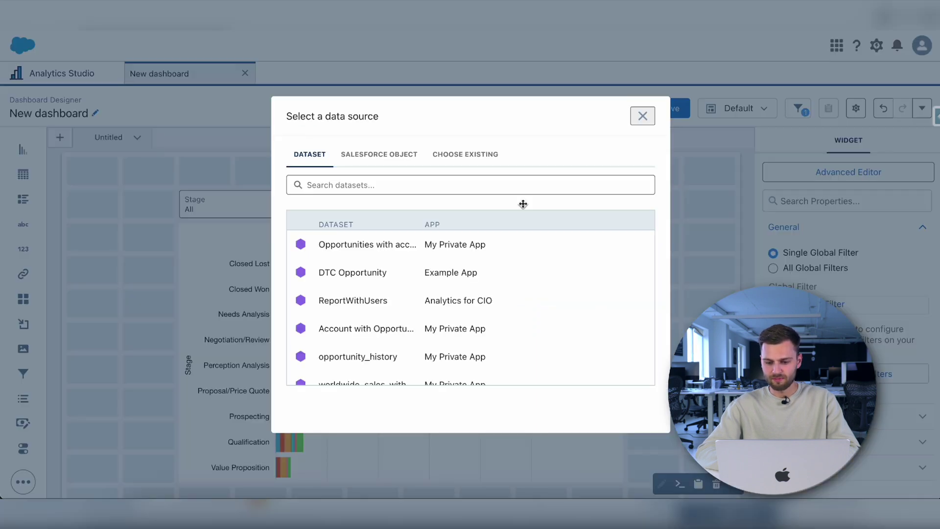
left_click(401, 254)
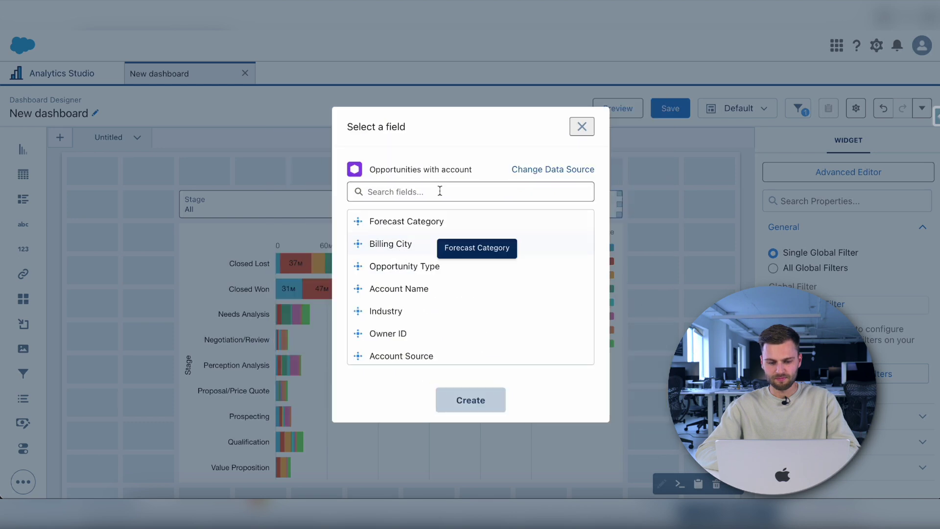
left_click(439, 192)
type("lead")
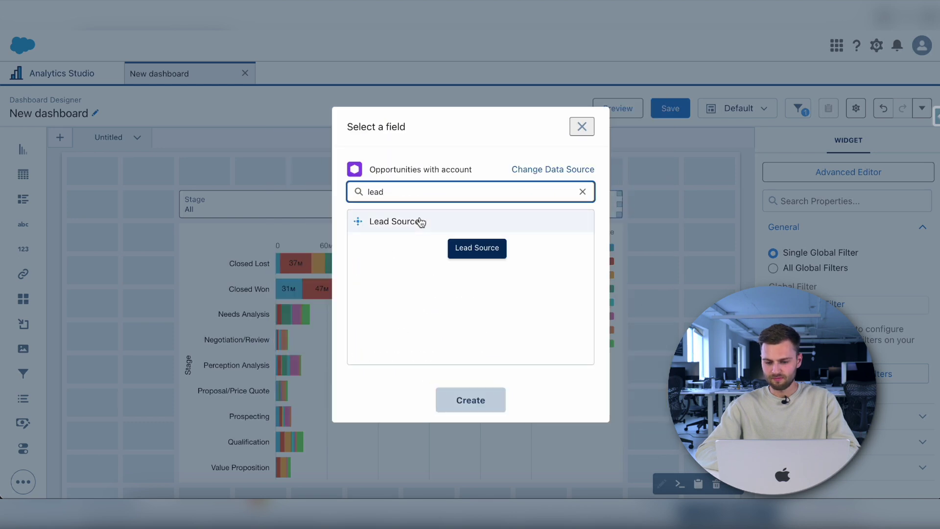
left_click(420, 221)
left_click(471, 411)
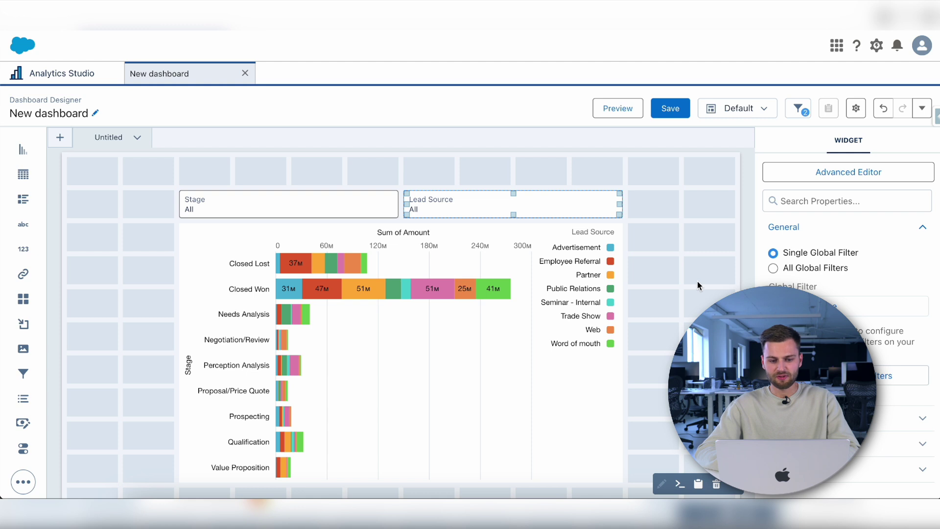
Preview the dashboard and filter Stage to Closed Won, then to Closed Won plus Needs Analysis
left_click(617, 115)
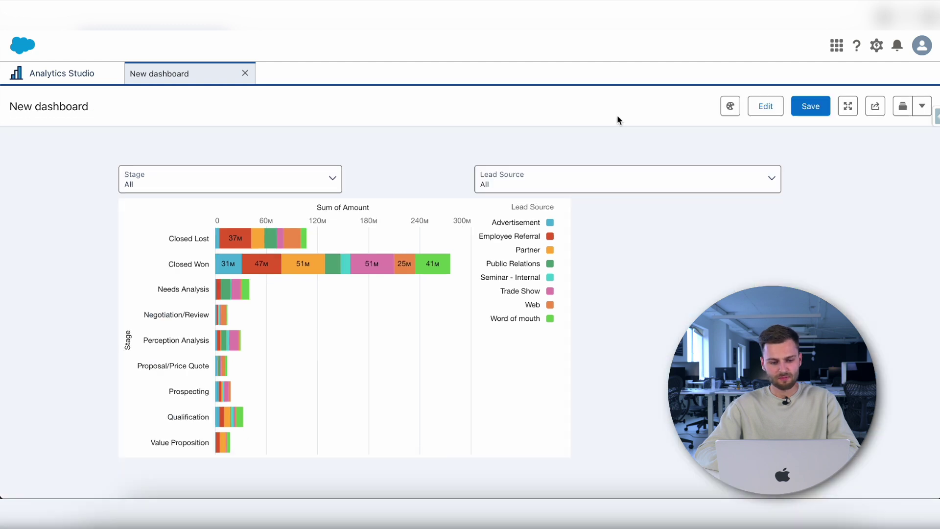
left_click(357, 178)
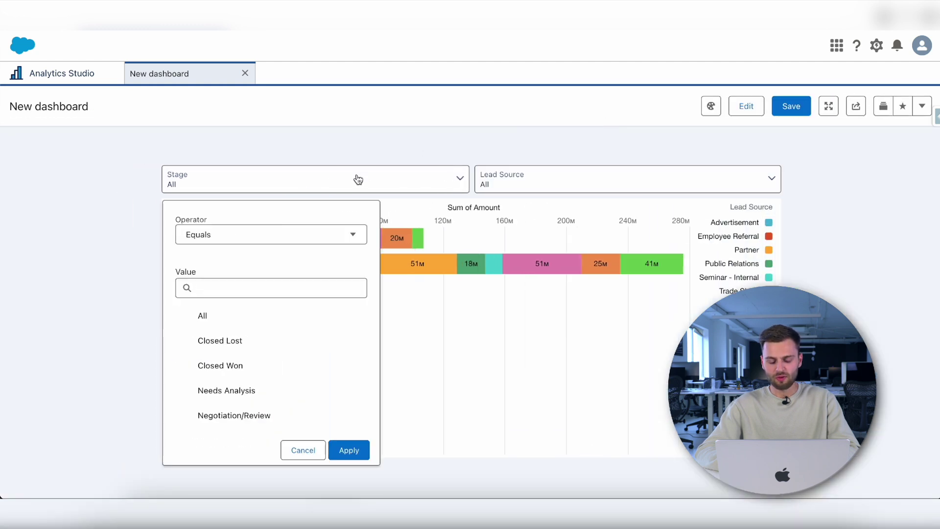
left_click(247, 363)
left_click(348, 452)
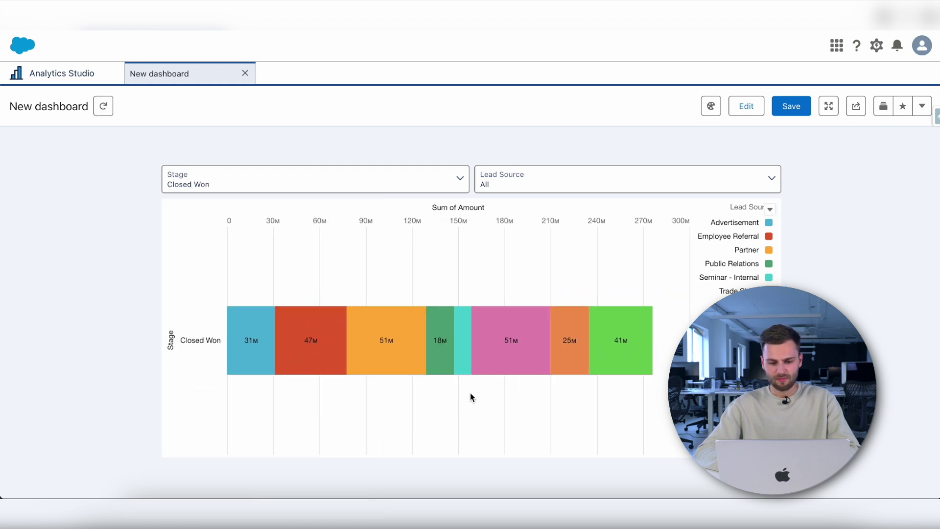
left_click(438, 182)
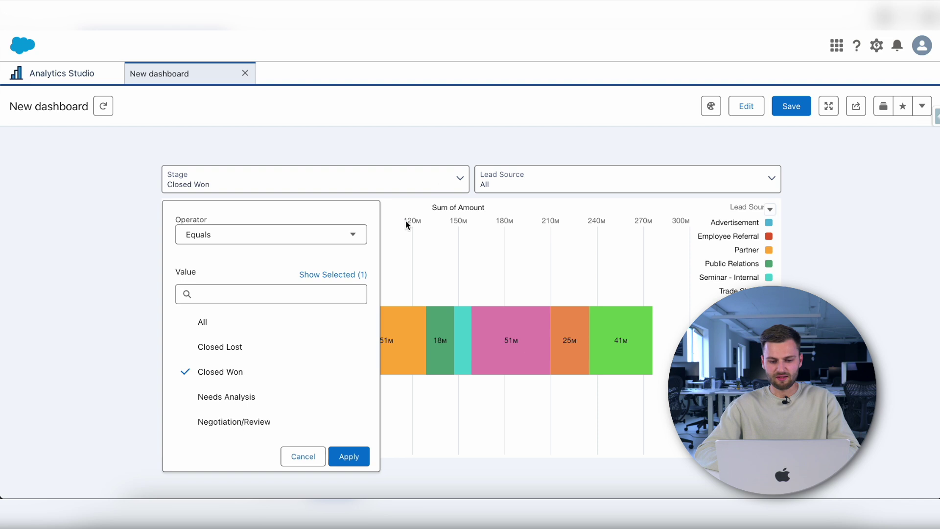
left_click(247, 397)
left_click(348, 457)
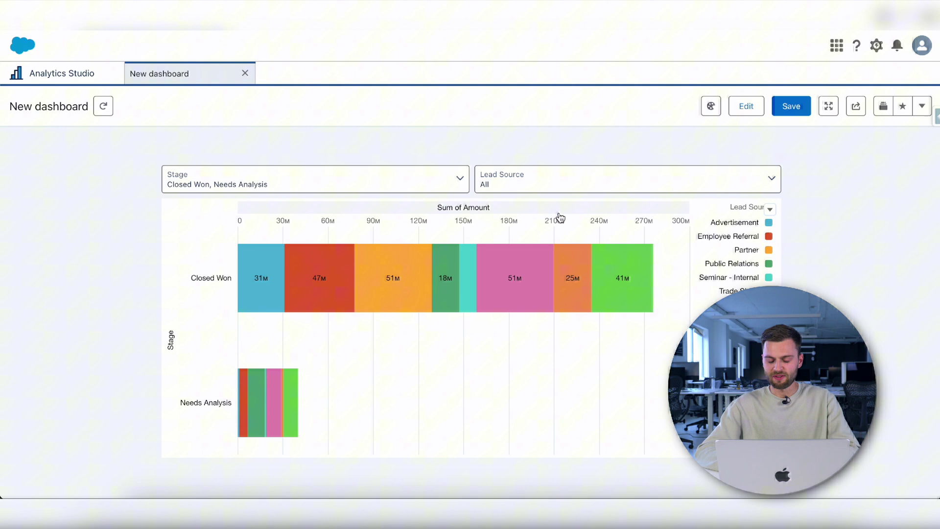
Limit Lead Source to Seminar - Internal, Web and Trade Show, then reset both filters to All
left_click(569, 191)
scroll(559, 354, "down", 4)
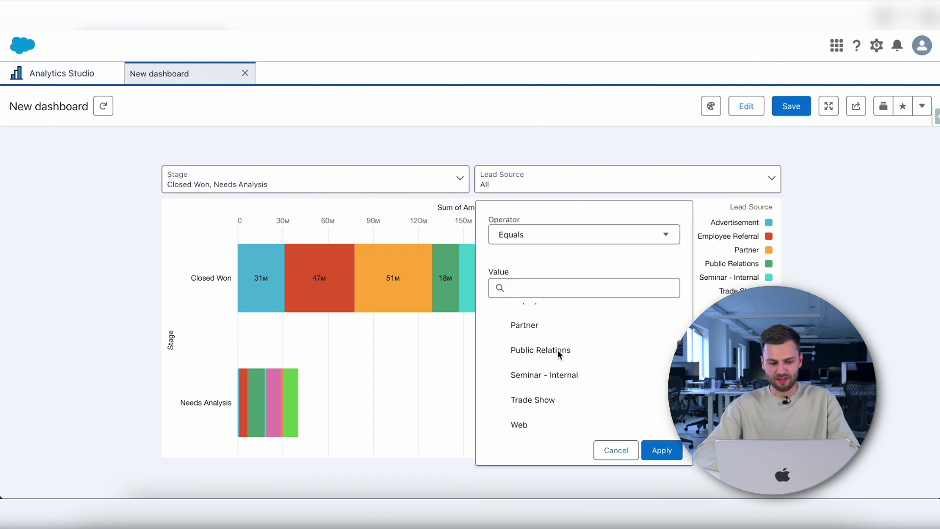
left_click(550, 344)
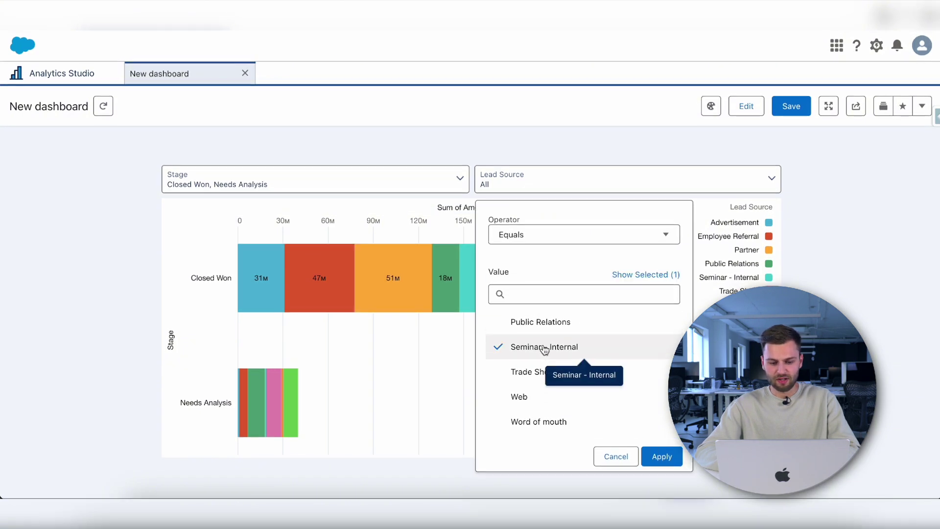
left_click(535, 395)
left_click(536, 384)
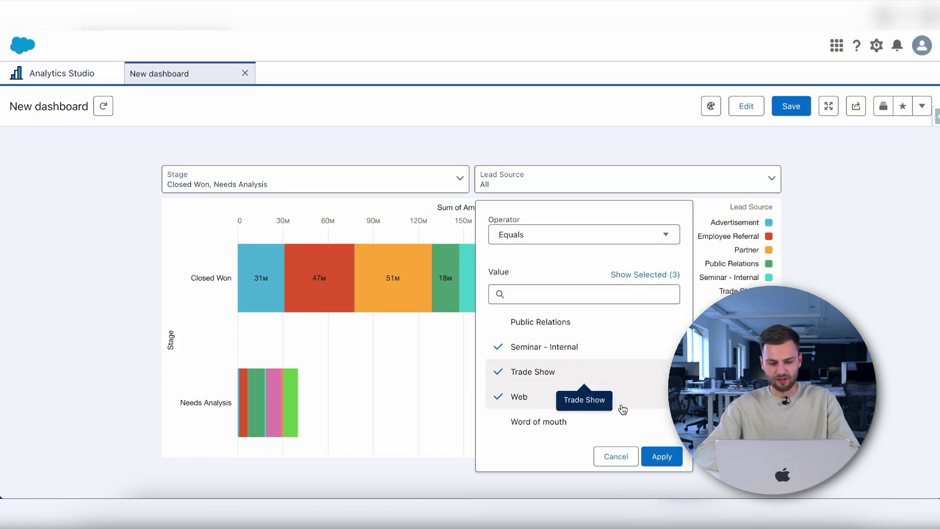
left_click(660, 456)
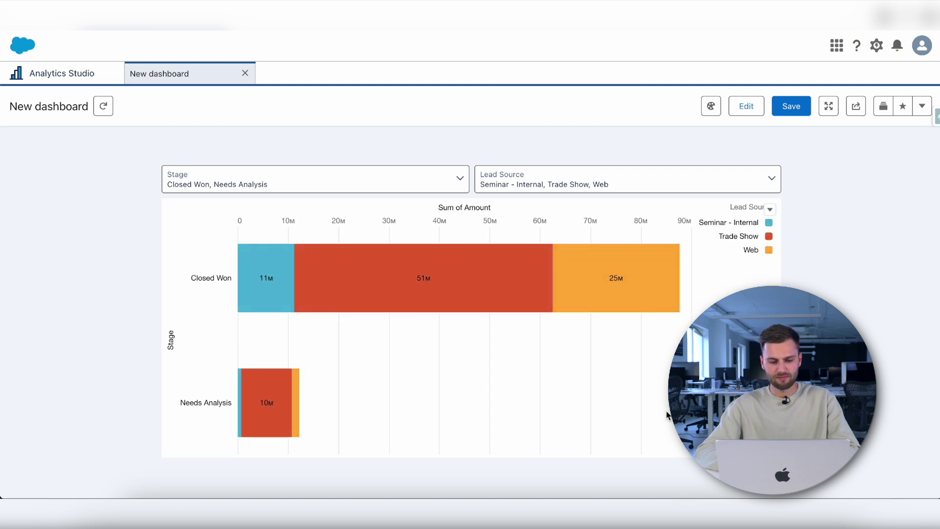
left_click(104, 107)
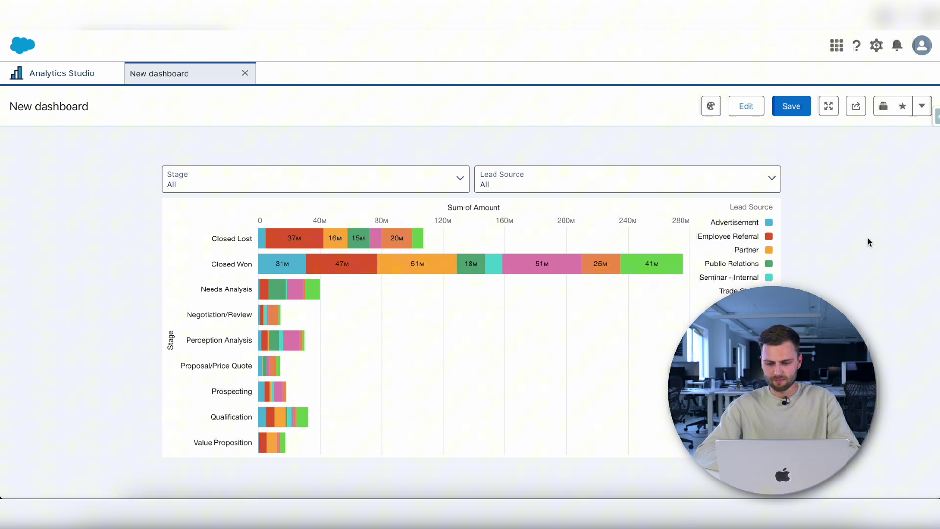
Replace the default dashboard name with 'Opps by stage and lead source' and save it
left_click(790, 106)
triple_click(457, 140)
type("Opps ")
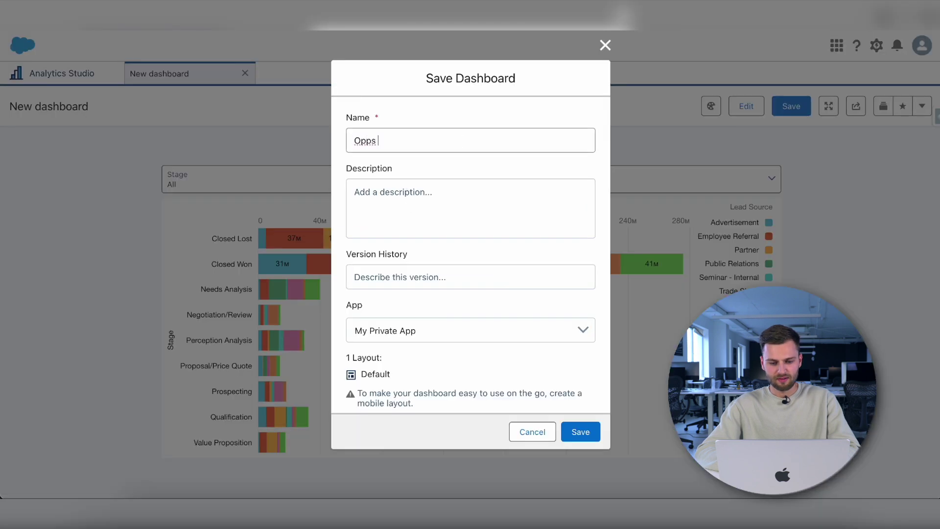
type("by stage and le")
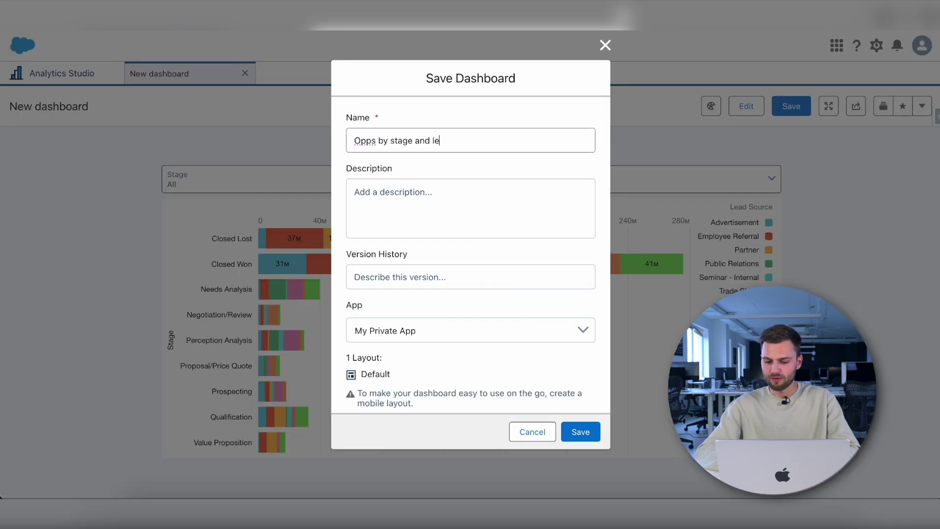
type("ad source")
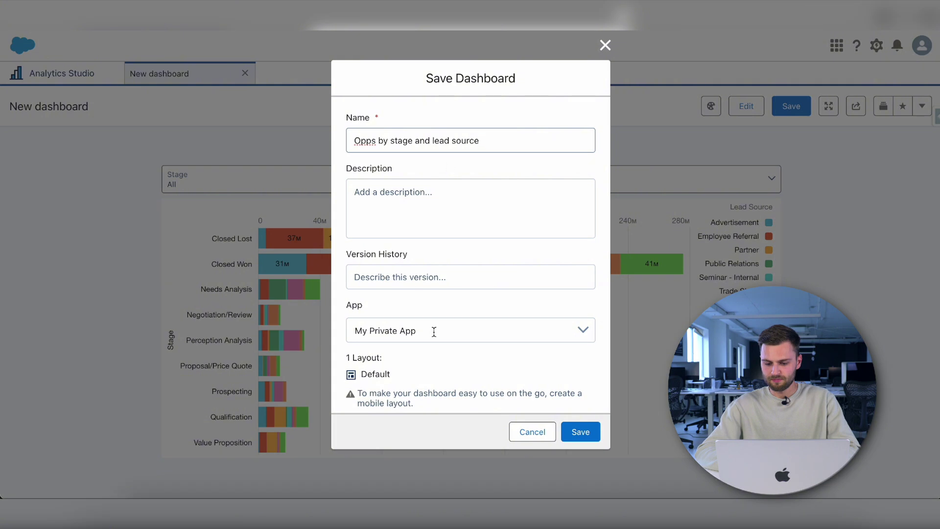
left_click(594, 433)
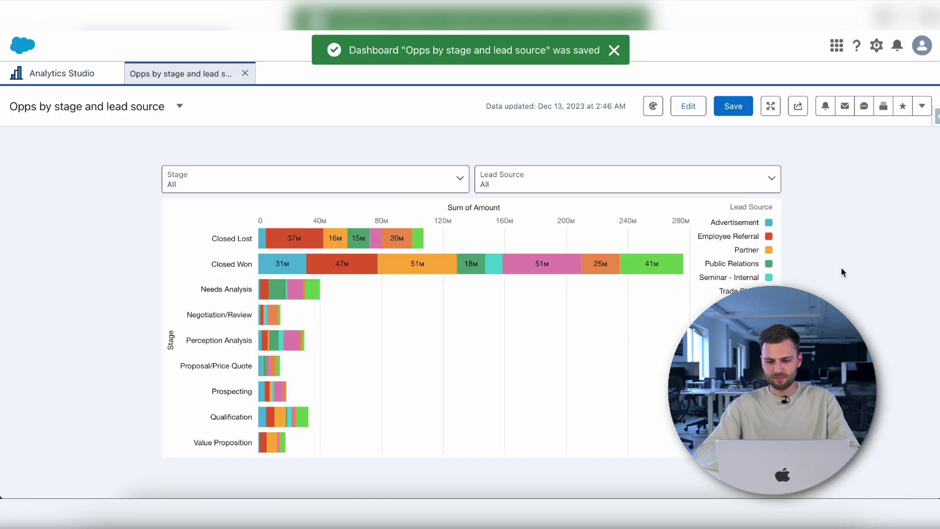
left_click(798, 107)
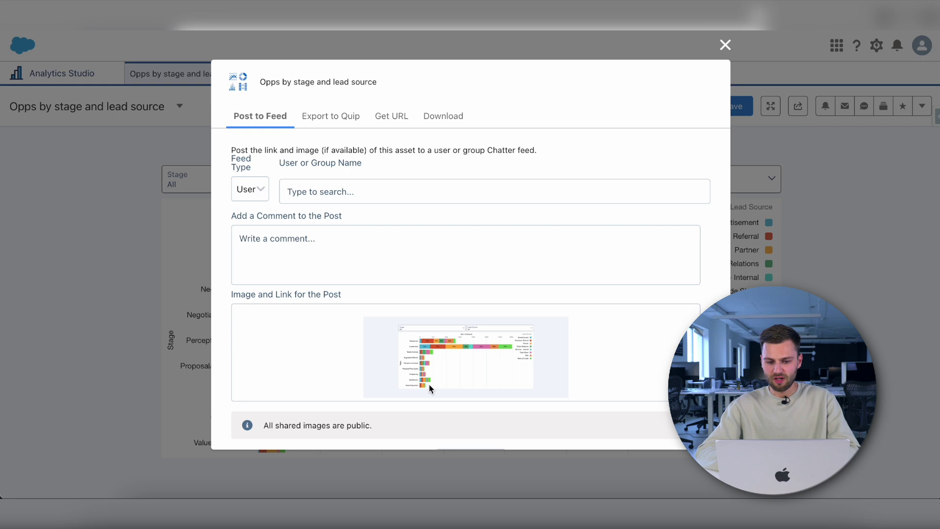
scroll(428, 383, "down", 2)
scroll(428, 383, "up", 2)
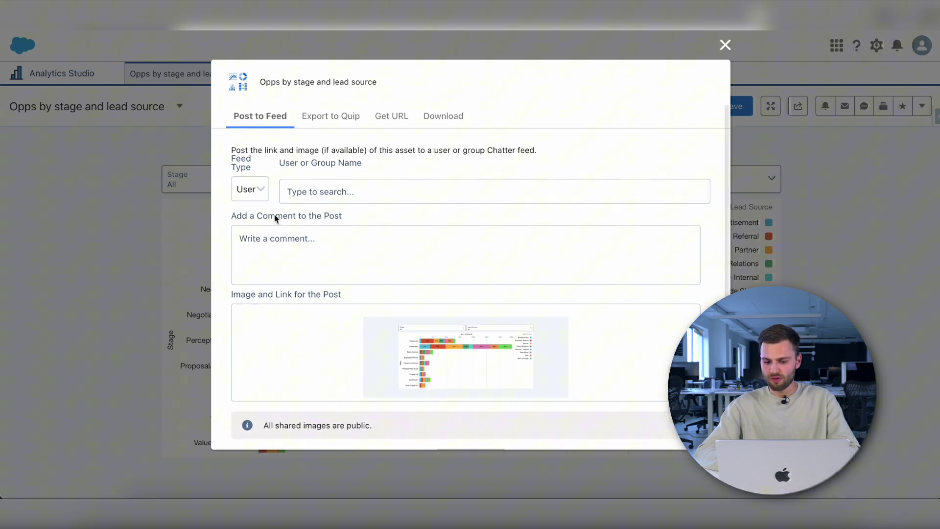
left_click(261, 195)
left_click(253, 205)
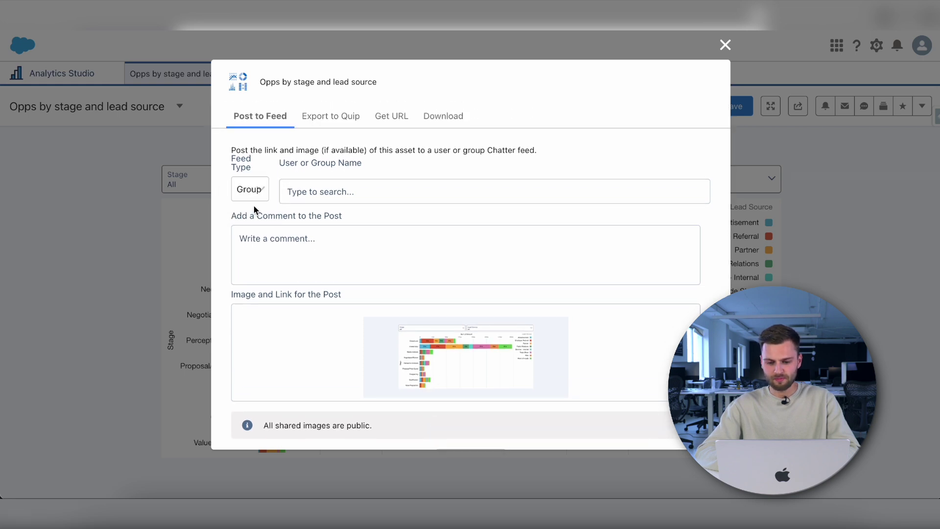
left_click(331, 116)
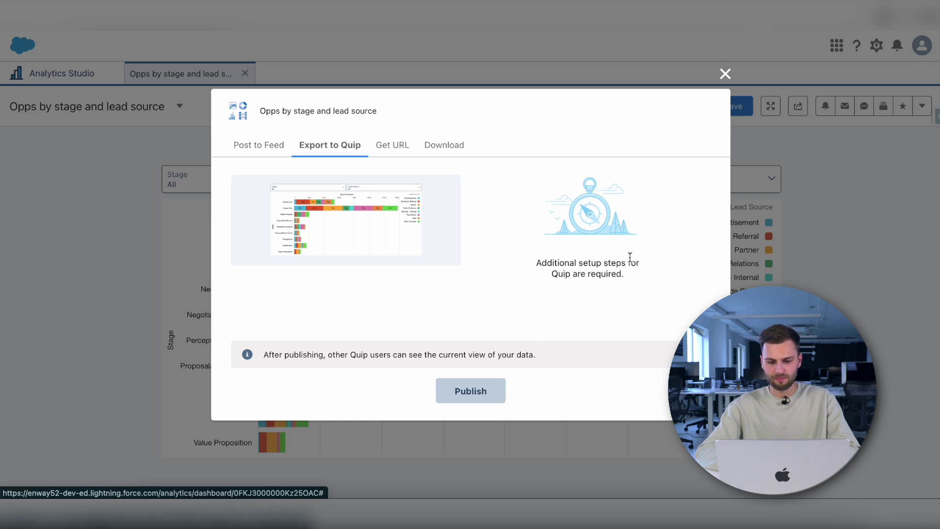
left_click(394, 147)
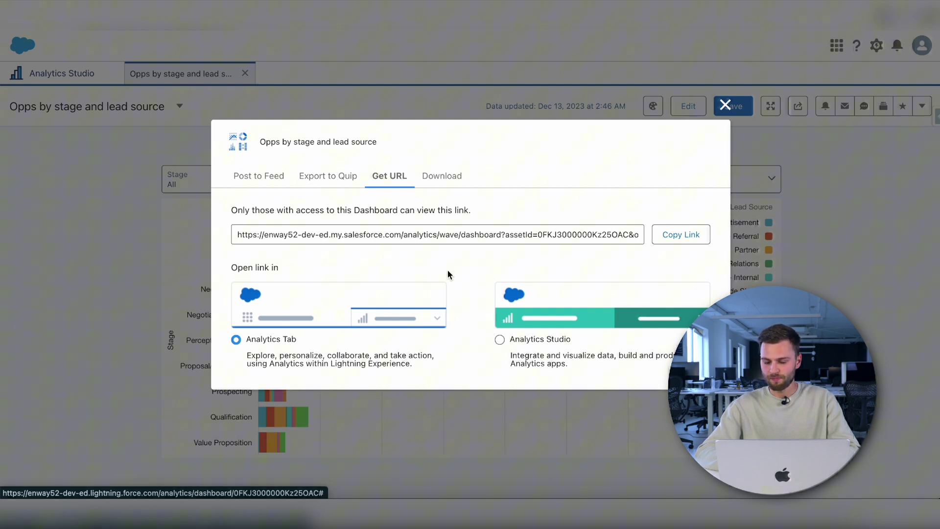
left_click(442, 176)
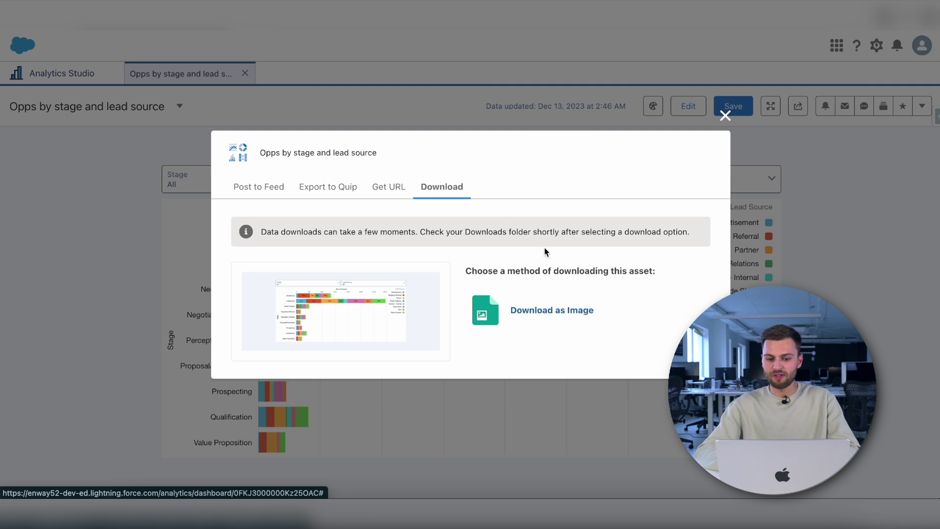
left_click(725, 115)
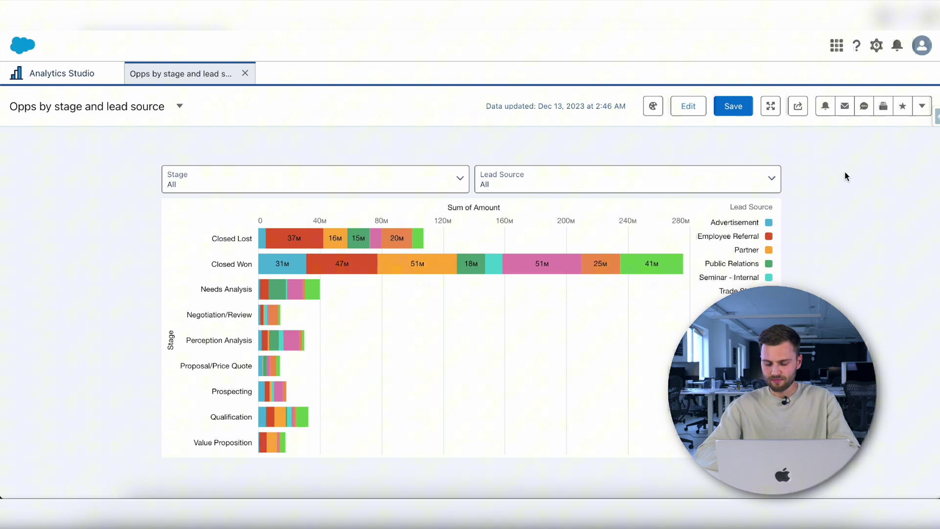
Browse the Analytics home, Subscriptions, Watchlist and Example collection, ending on Notifications
left_click(45, 75)
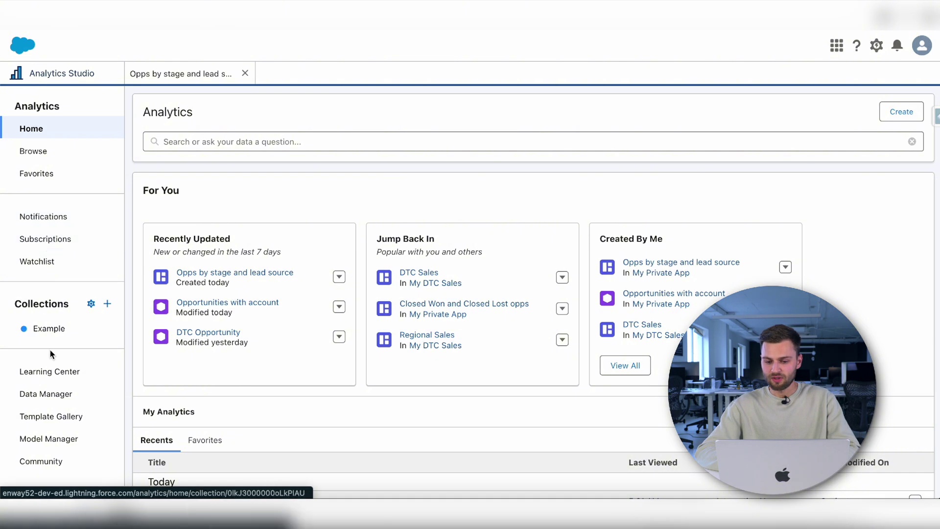
left_click(98, 234)
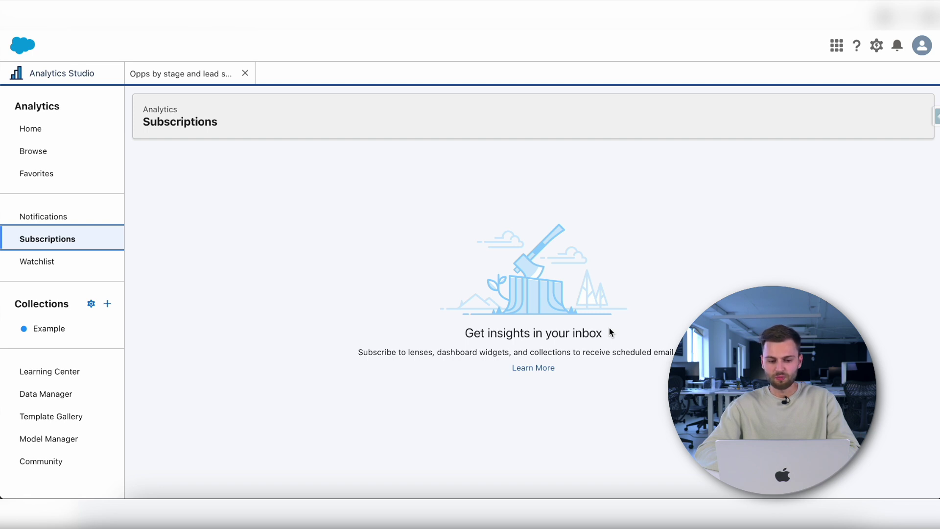
left_click(84, 268)
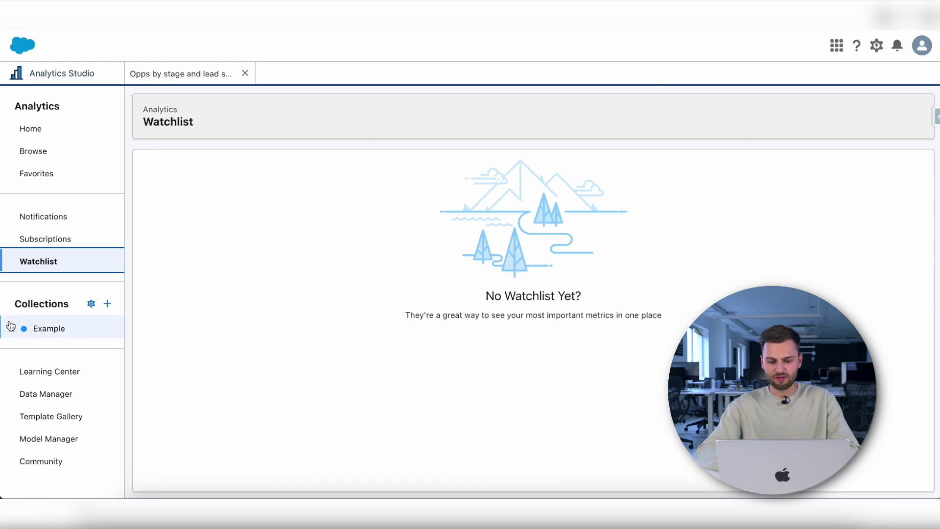
left_click(86, 334)
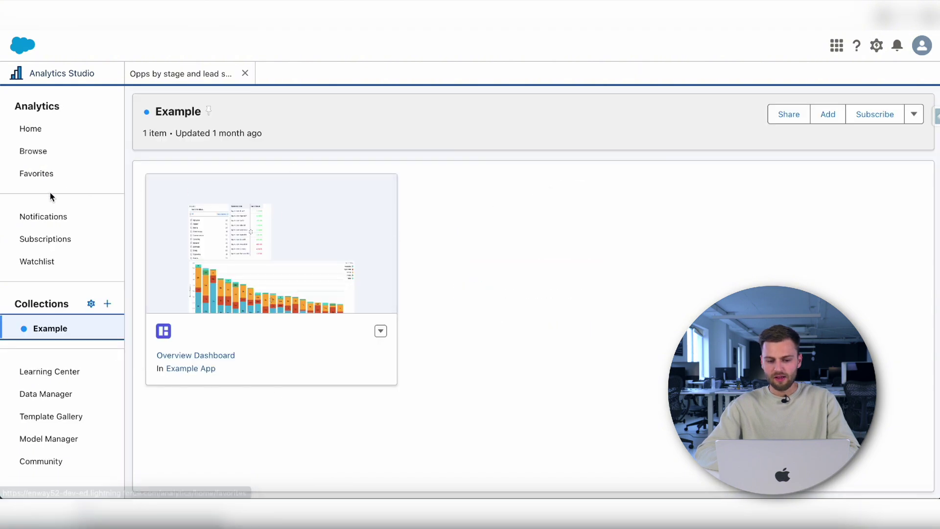
left_click(38, 218)
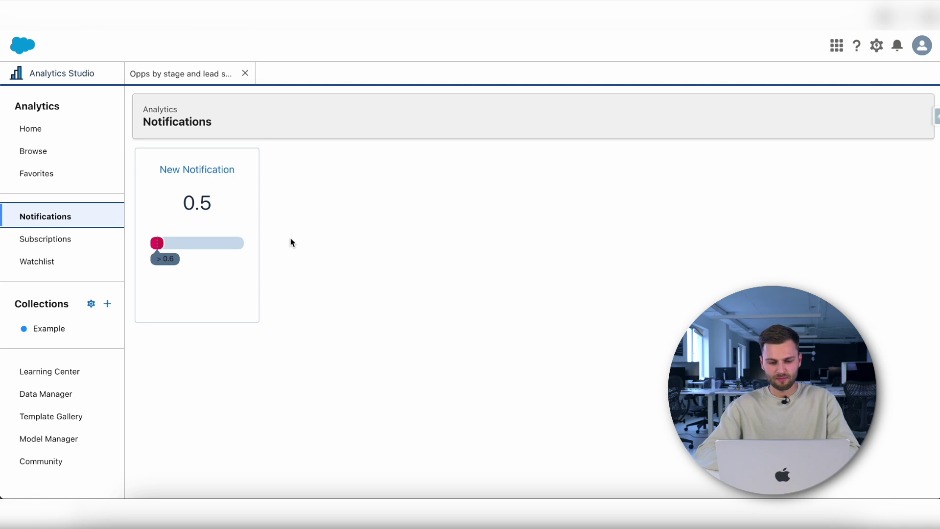
Switch back to the 'Opps by stage and lead source' dashboard tab
left_click(214, 75)
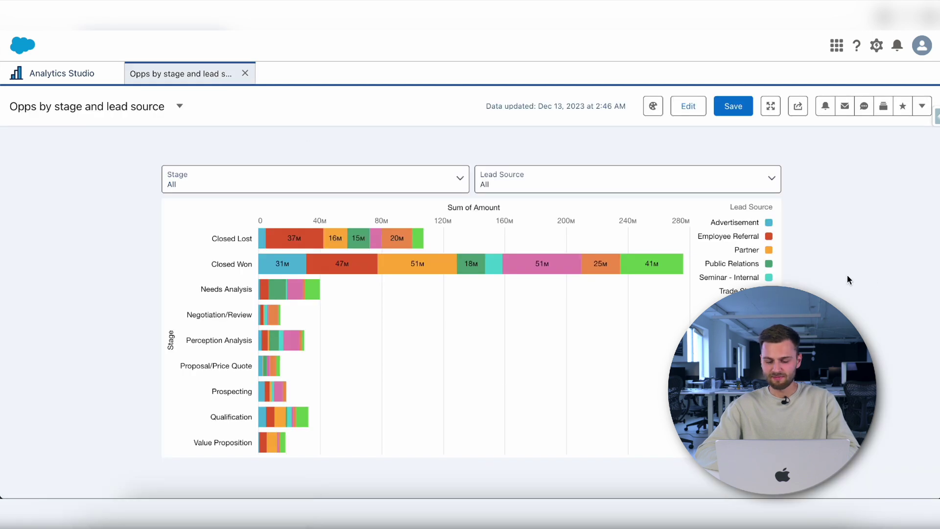